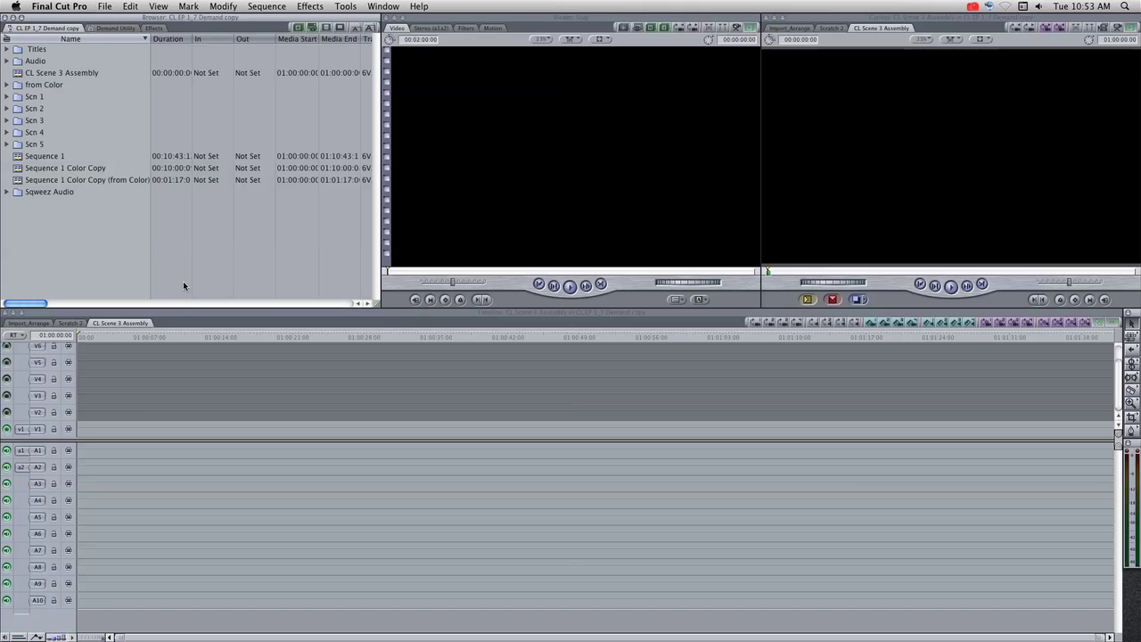
- Open the File menu while the CL Scene 3 Assembly sequence is still empty
click(104, 6)
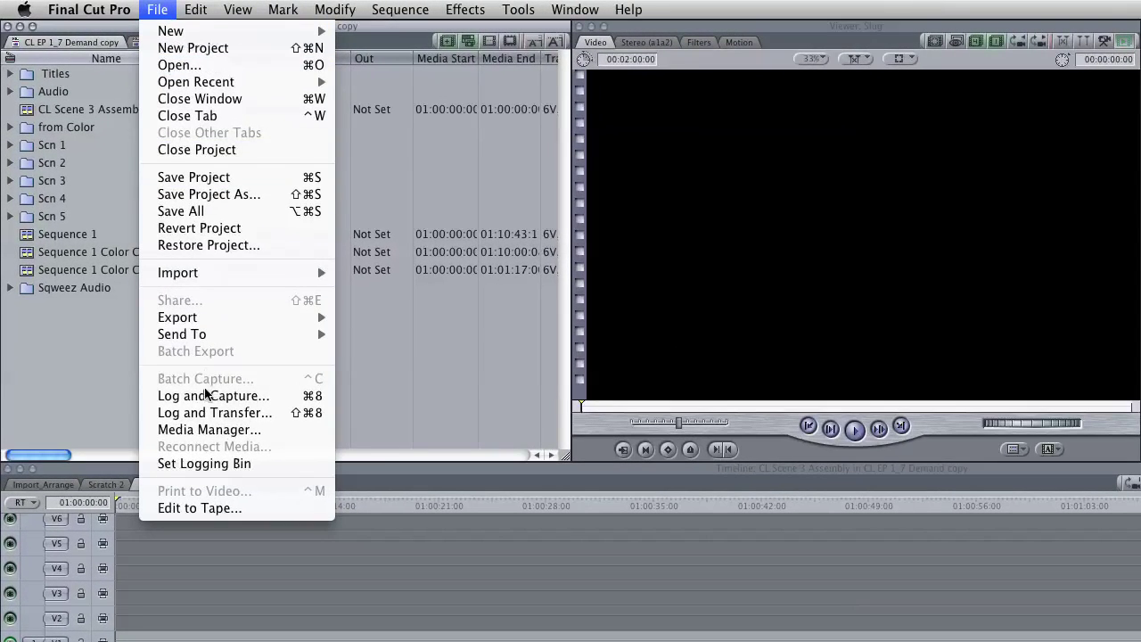
- Open Log and Capture, review its Clip Settings and Capture Settings tabs, then return to Logging
click(205, 395)
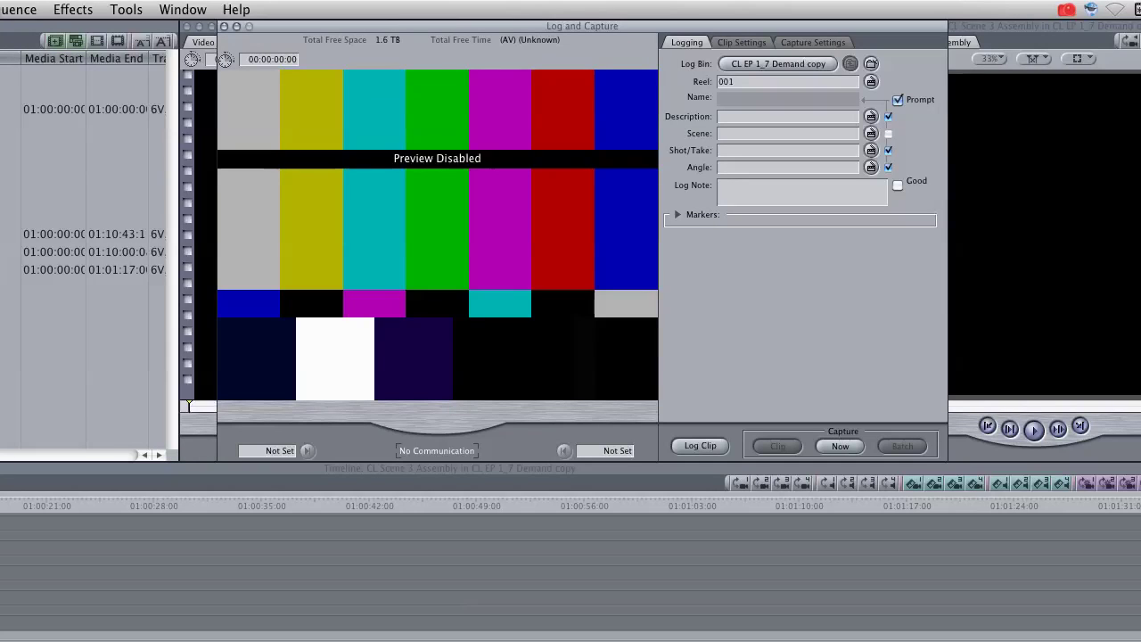
click(757, 43)
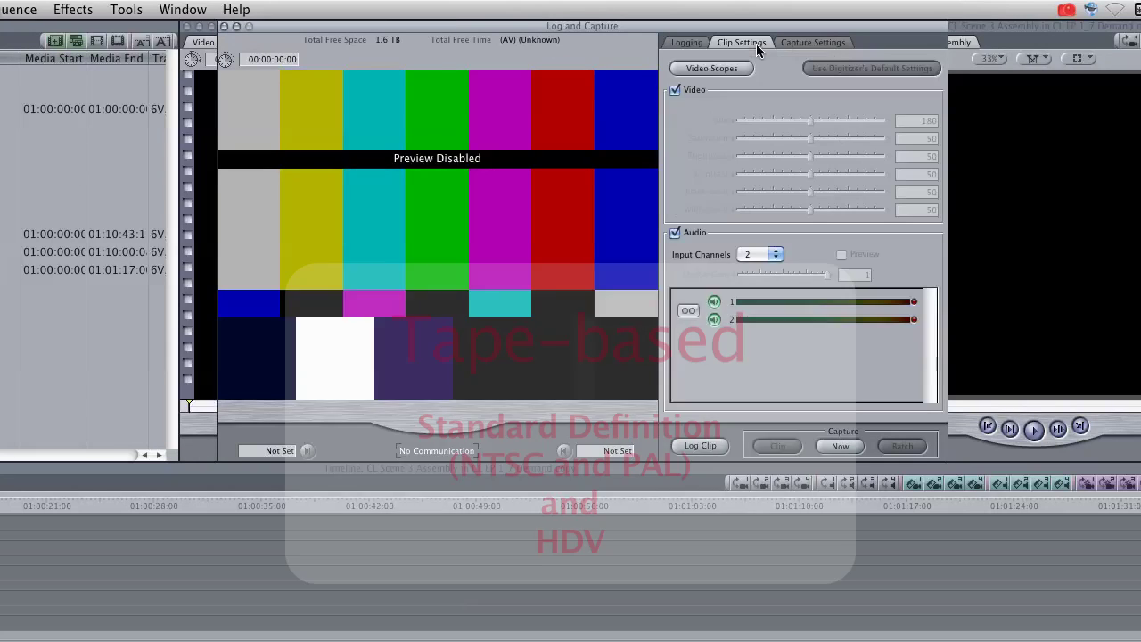
click(805, 43)
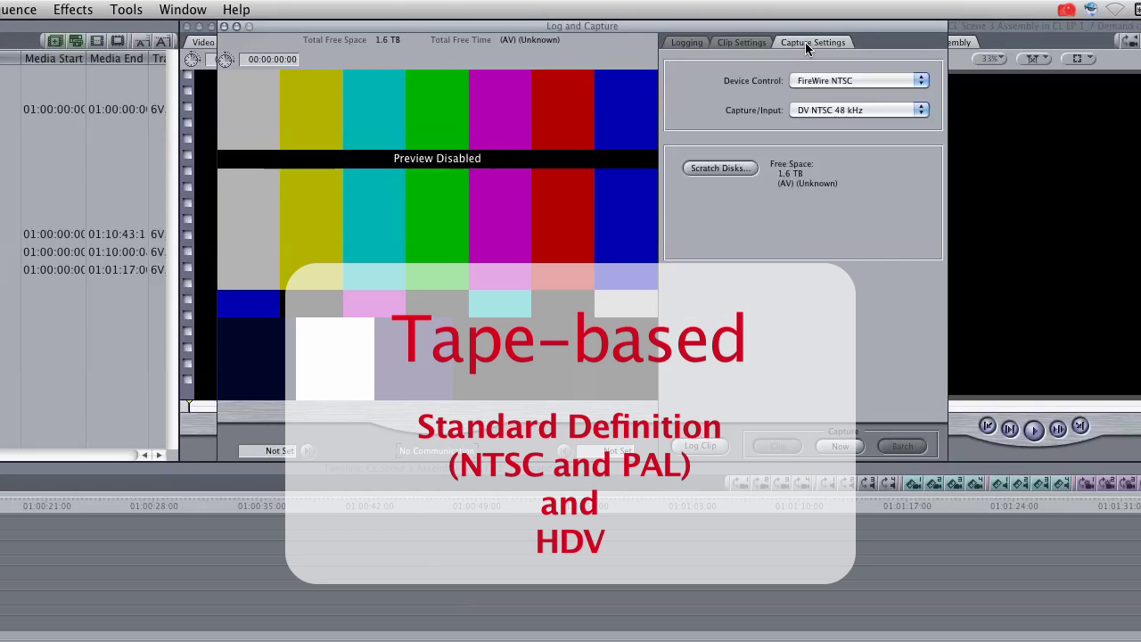
click(681, 44)
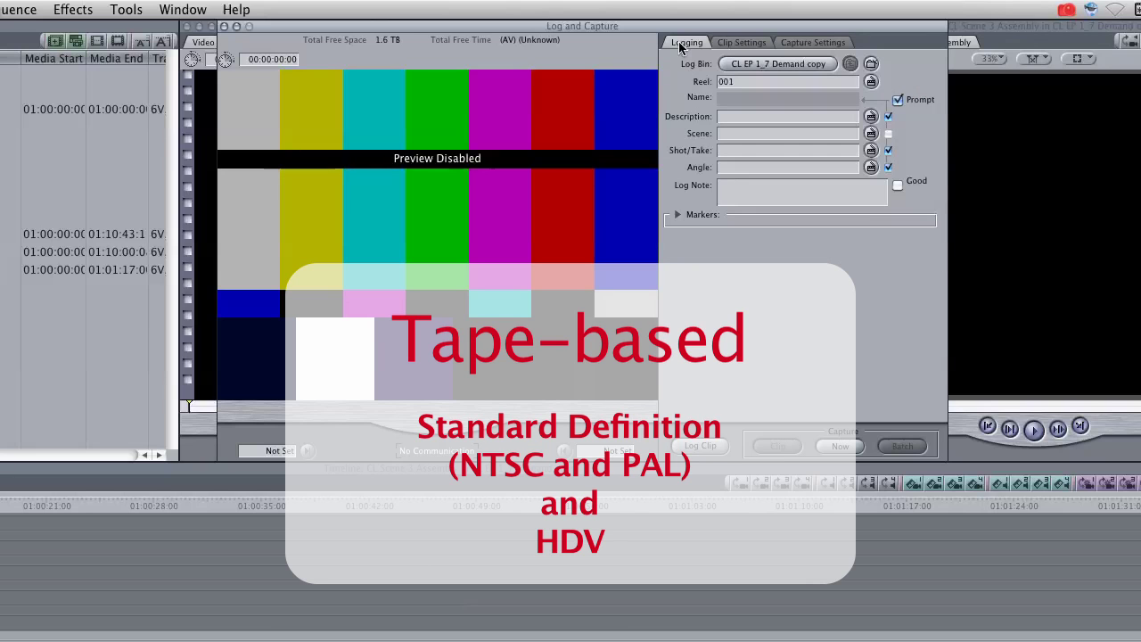
- Close Log and Capture and open Log and Transfer to list the AVCHD camera clips
click(225, 26)
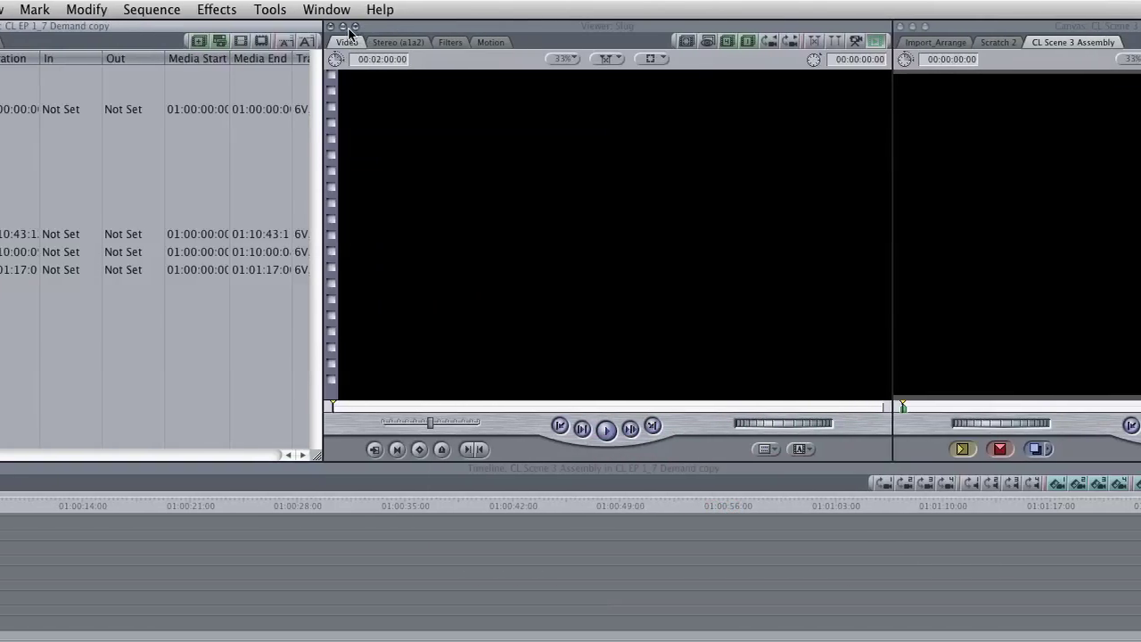
click(157, 9)
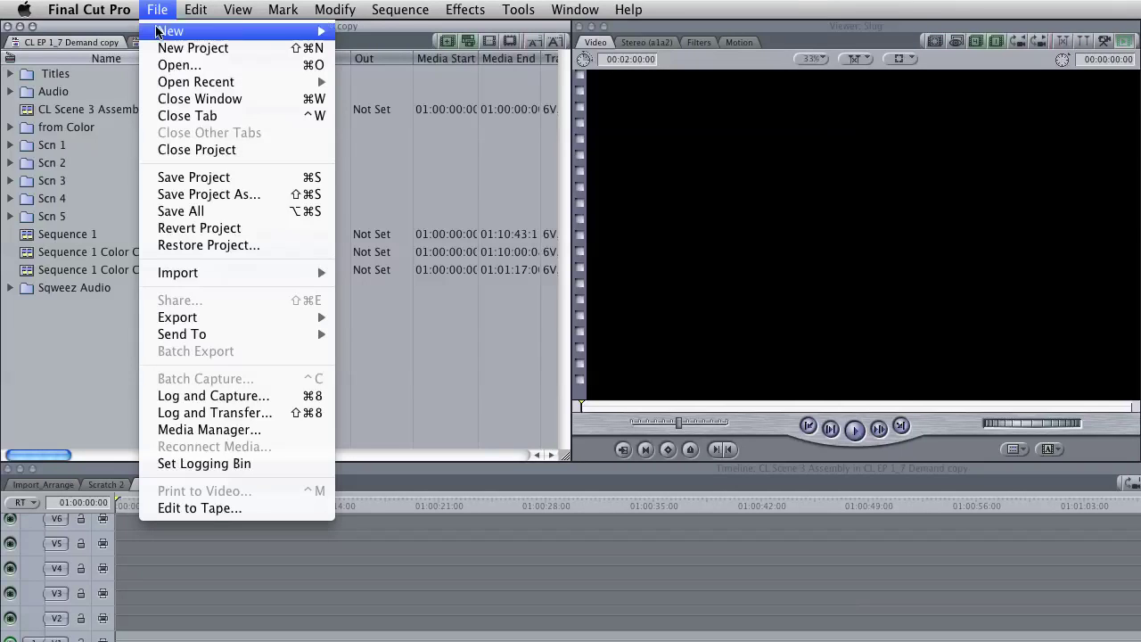
click(158, 413)
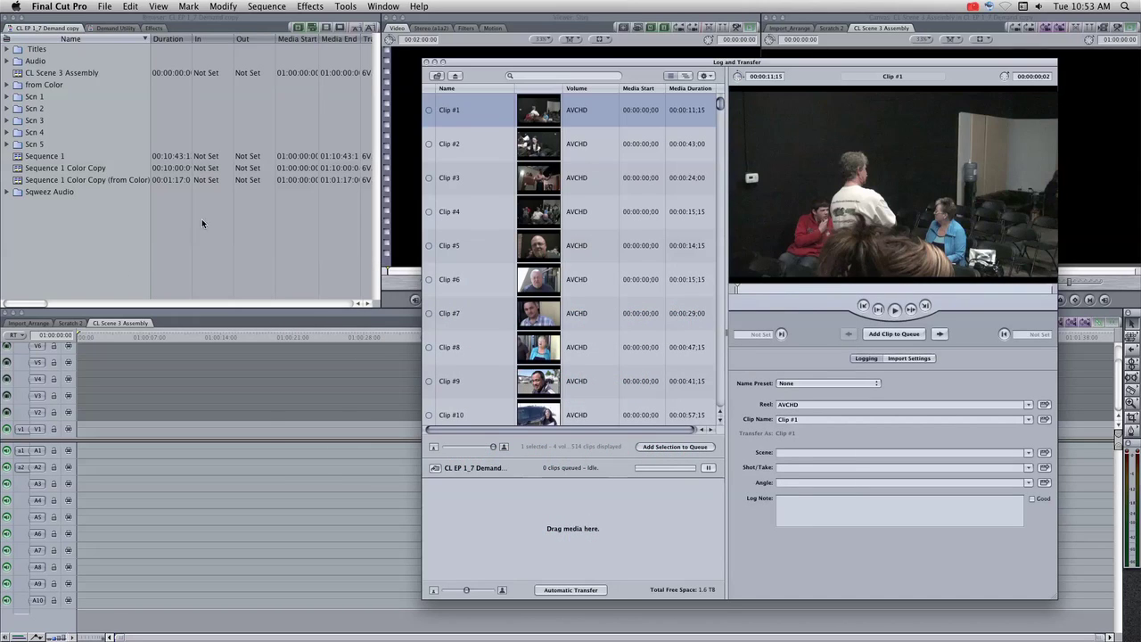
- Close Log and Transfer, open the Import Files dialog with Cmd-I, then cancel it
click(425, 62)
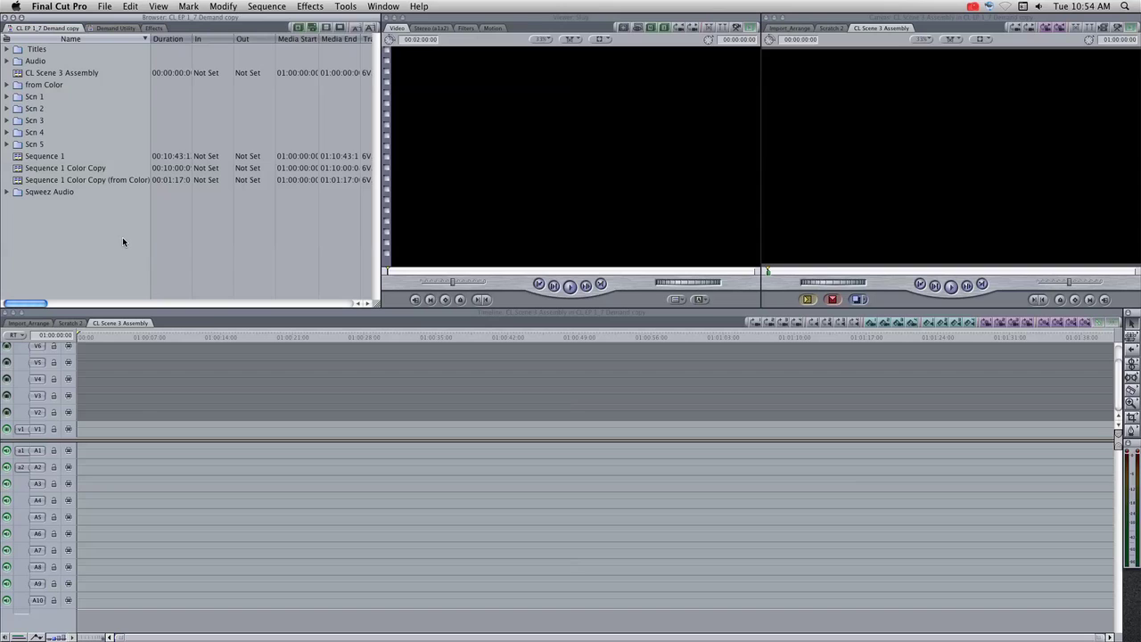
key(super+i)
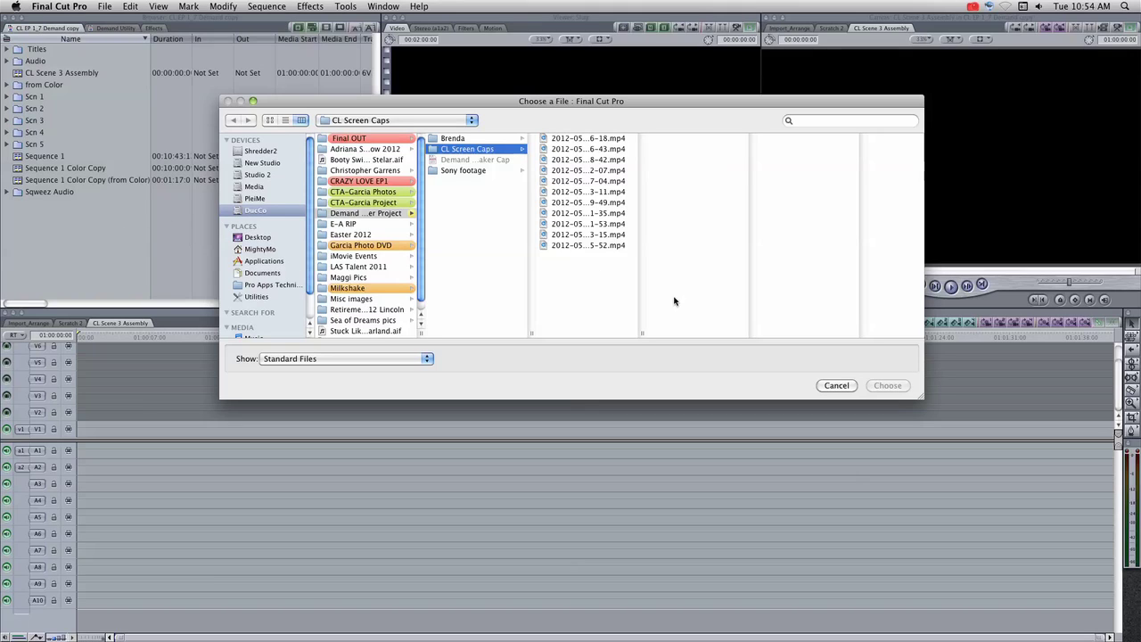
click(836, 385)
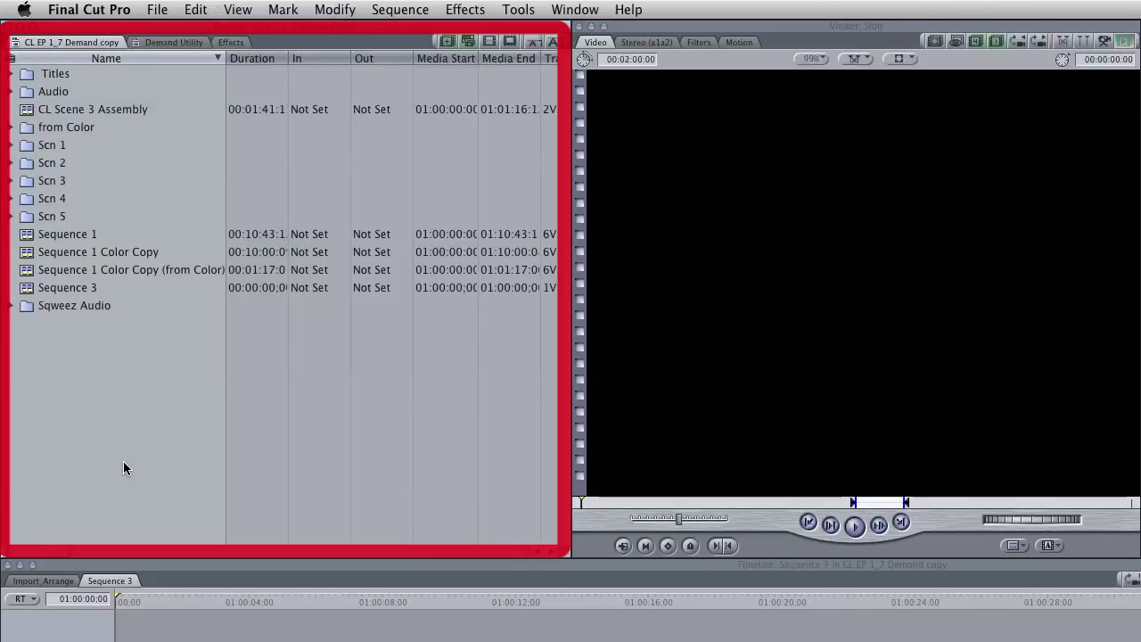
- Switch the Browser to icon view and back to list view with Shift-H
key(shift+h)
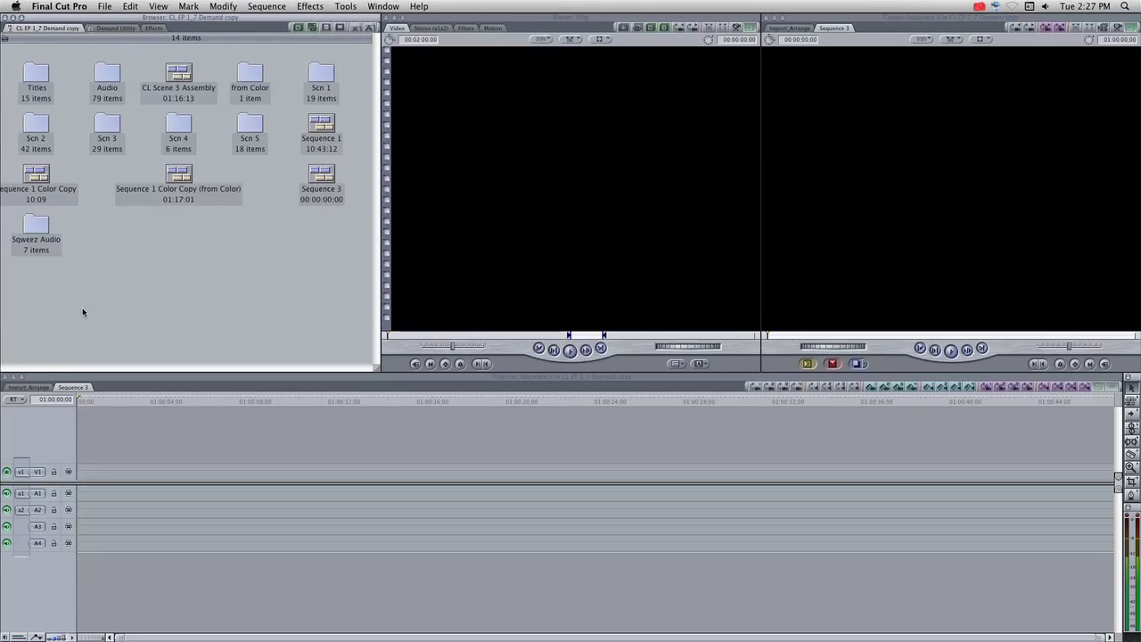
key(shift+h)
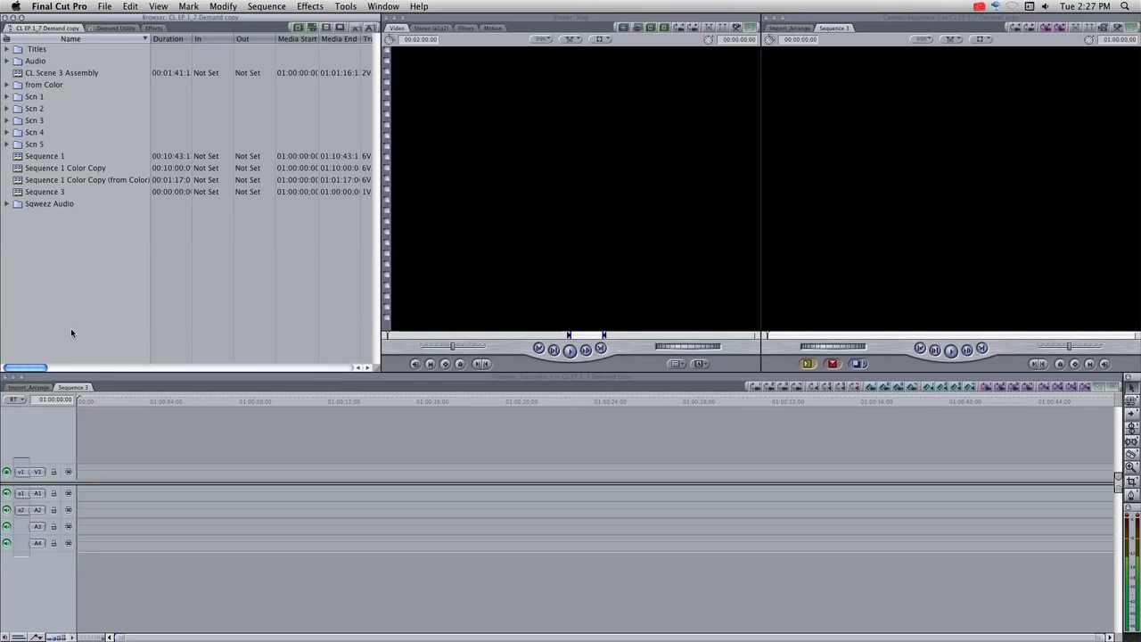
- Expand the Scn 1 bin and drag its first clip, Jordan in office ms 1, into Sequence 3
click(14, 100)
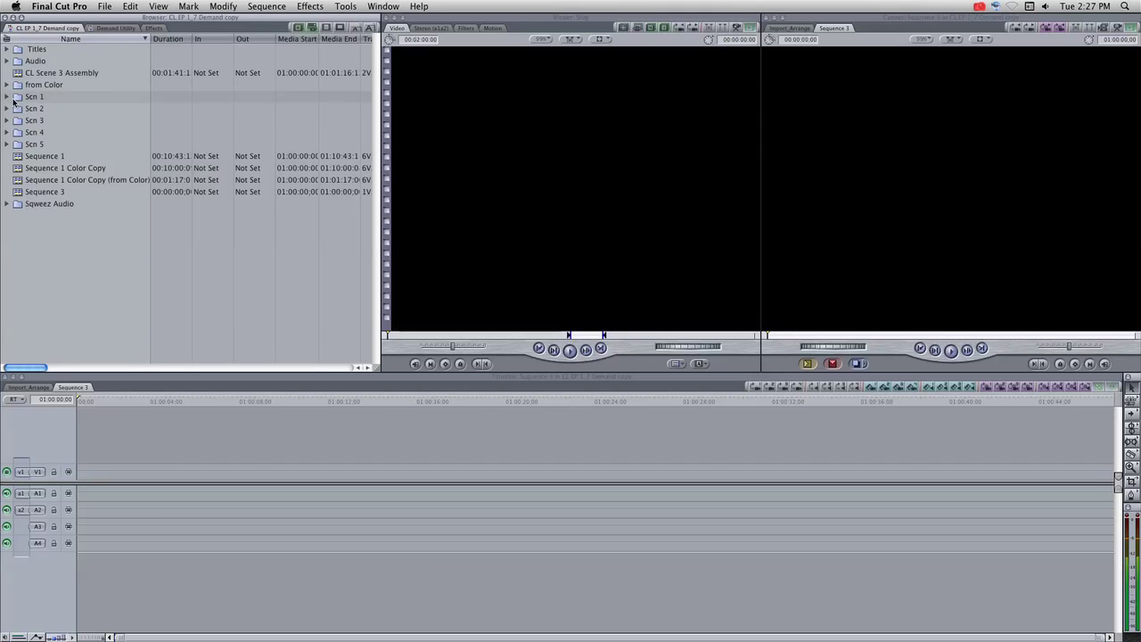
click(4, 99)
drag(36, 108, 84, 478)
- Blade the clip at 01:00:24:11 and delete the portion after the cut
drag(85, 401, 524, 402)
click(639, 429)
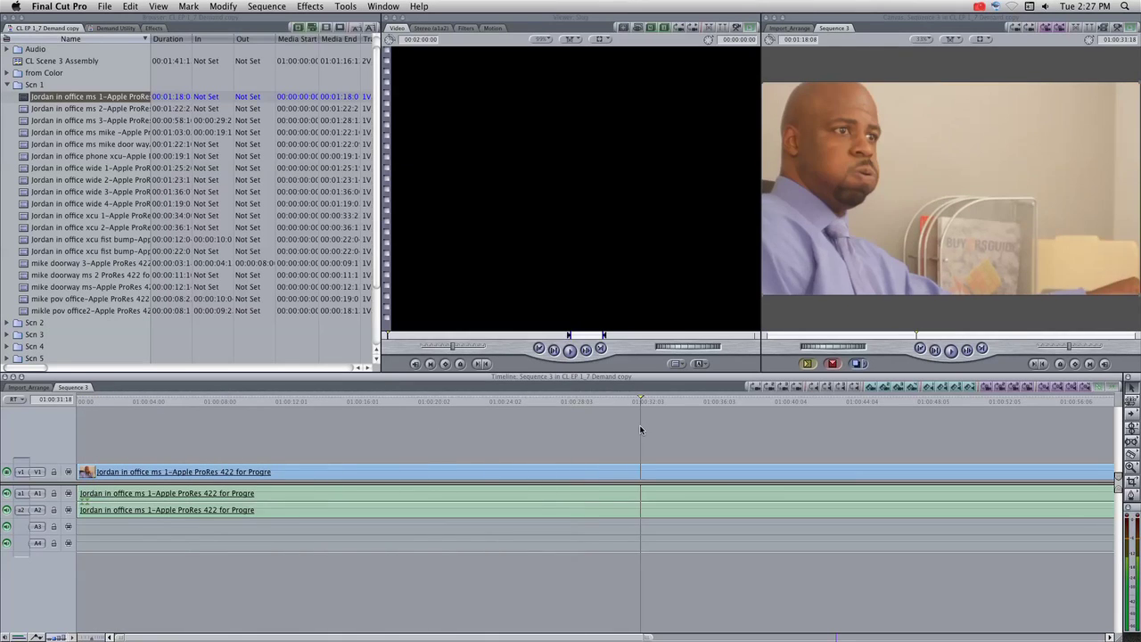
click(533, 421)
key(space)
click(509, 405)
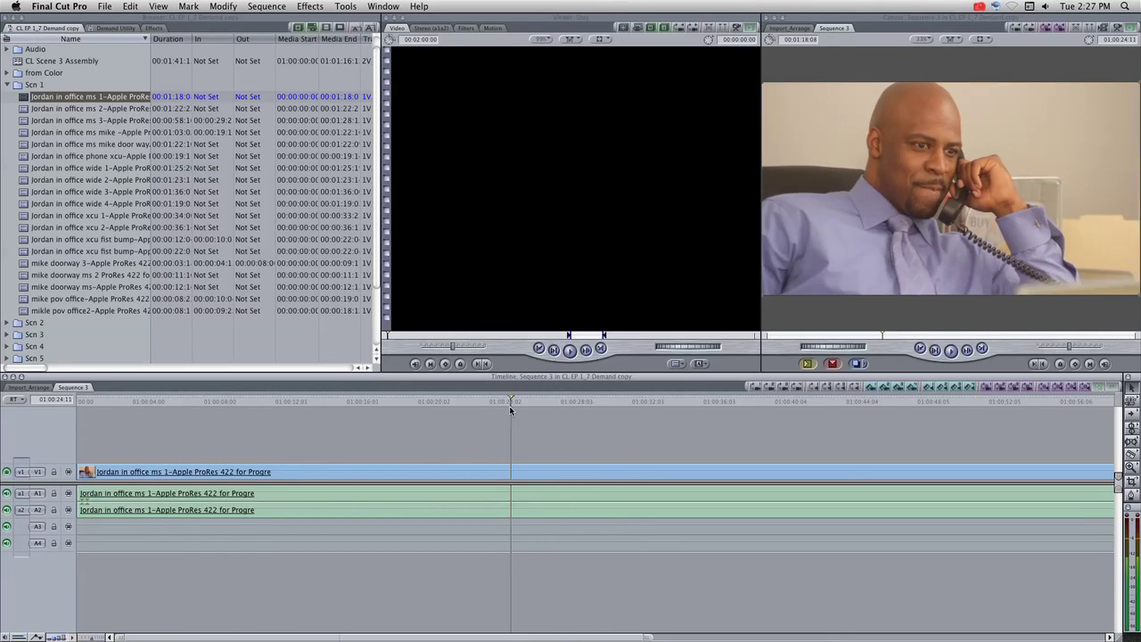
key(b)
click(511, 471)
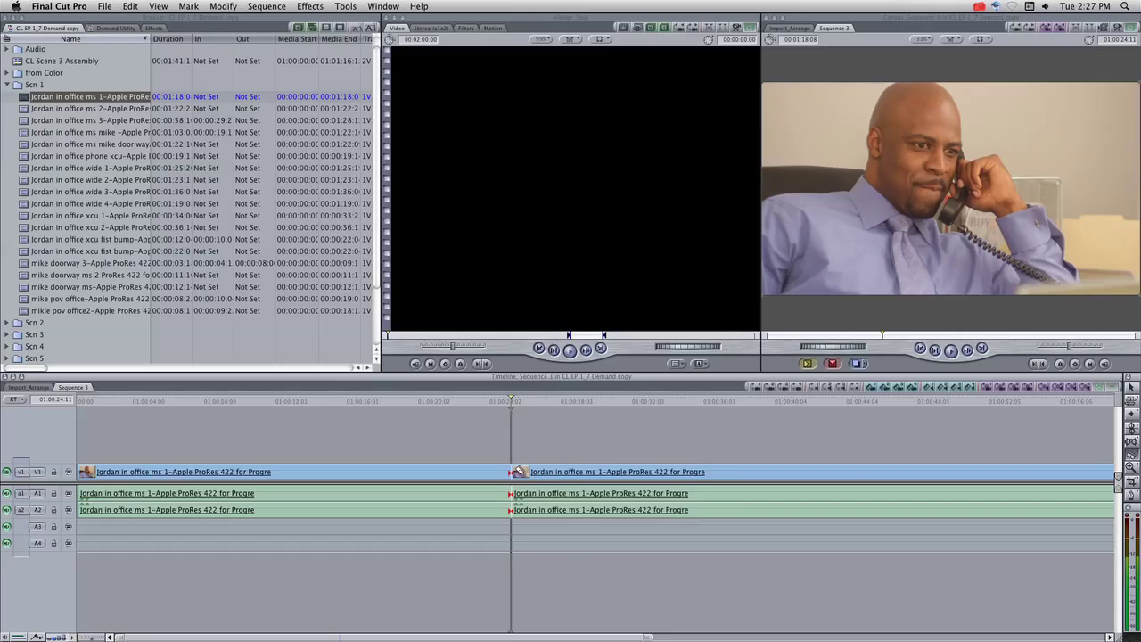
key(a)
click(599, 471)
key(Delete)
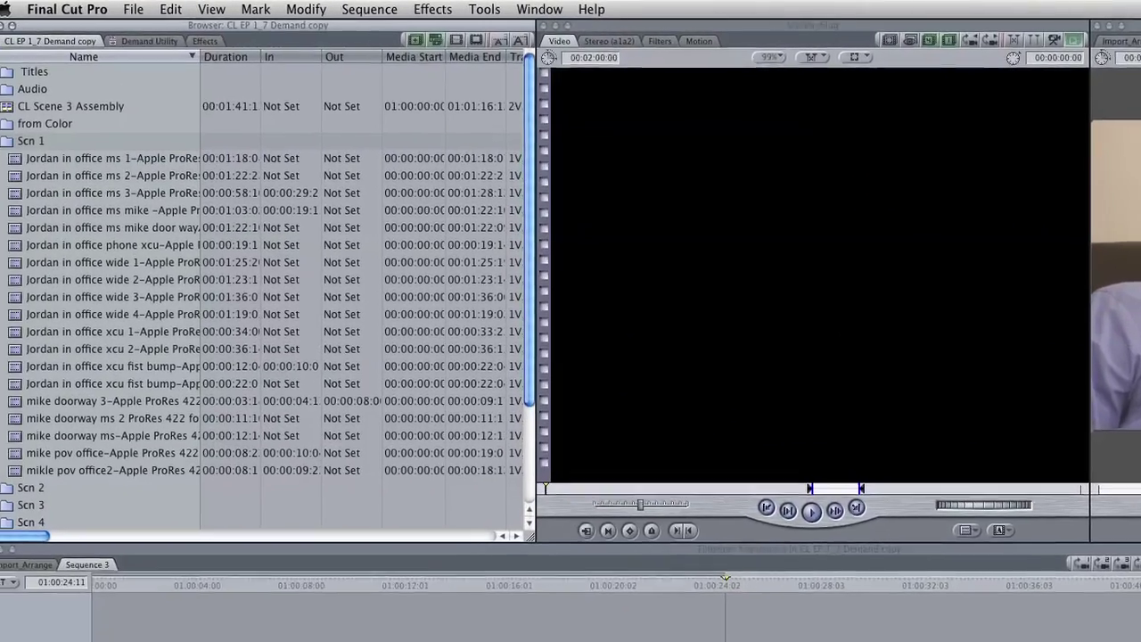
- Open mike doorway ms 2 in the Viewer and mark In and Out points around the shot
click(13, 262)
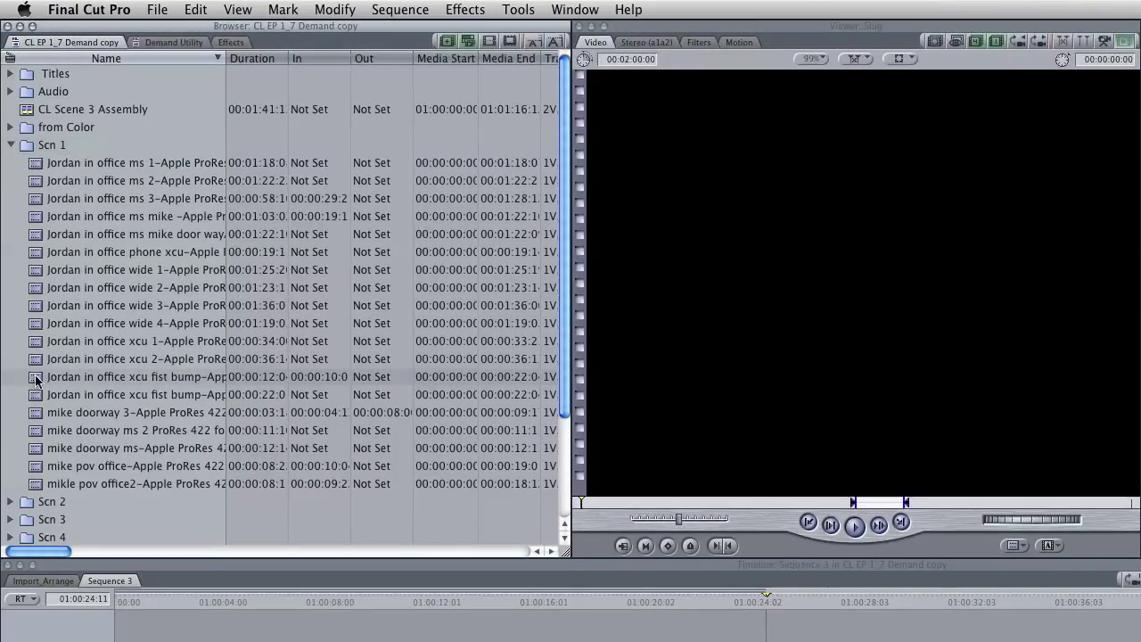
double_click(38, 432)
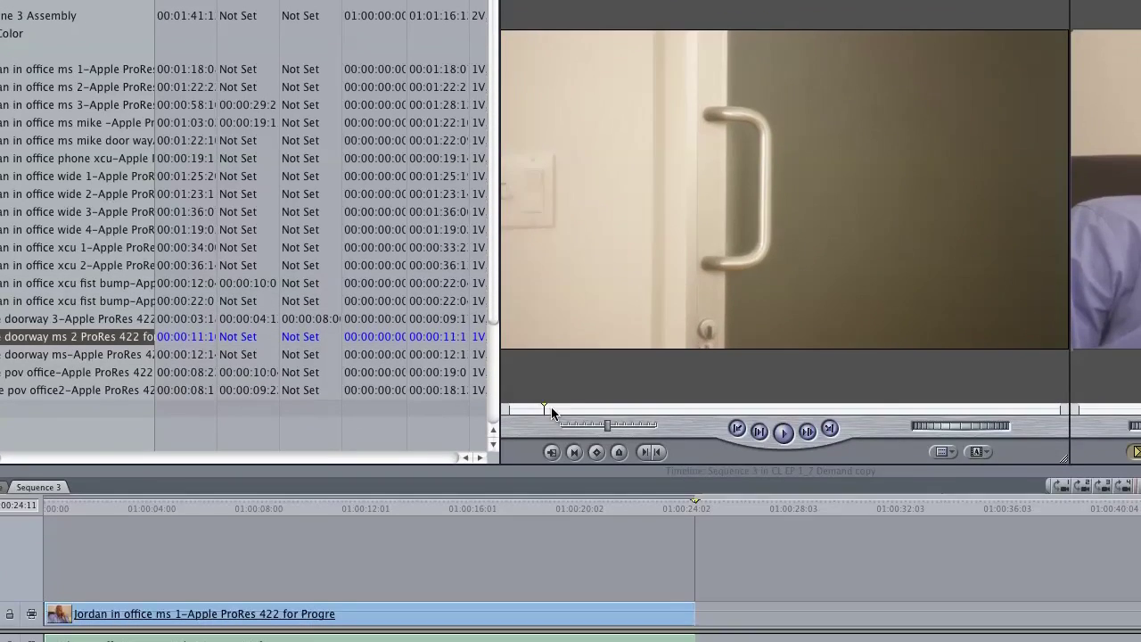
click(818, 478)
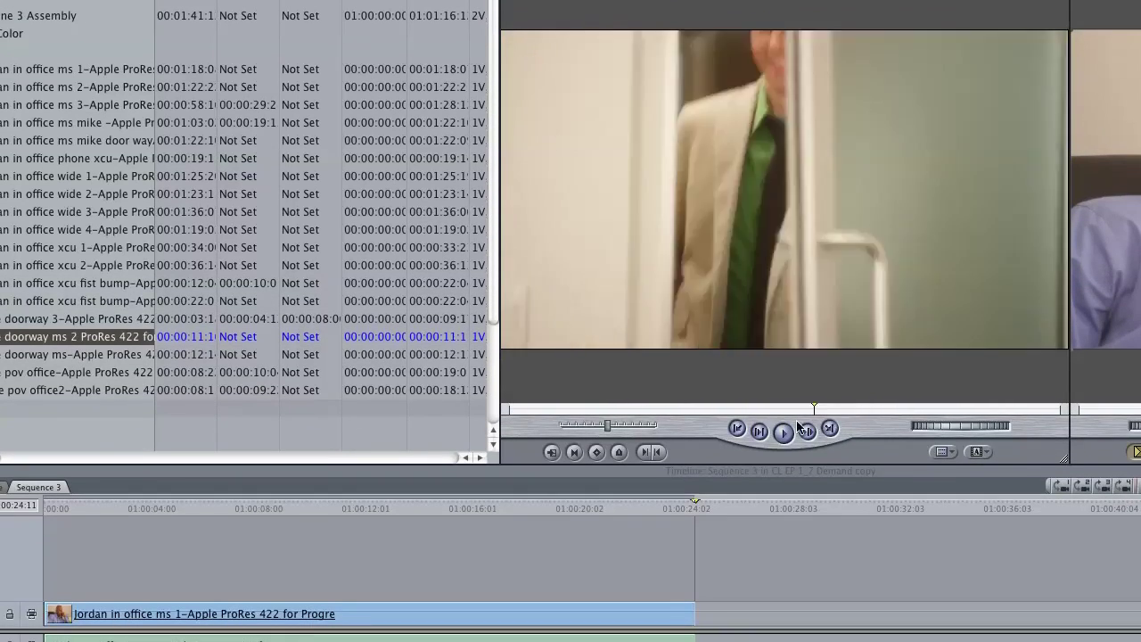
key(i)
key(space)
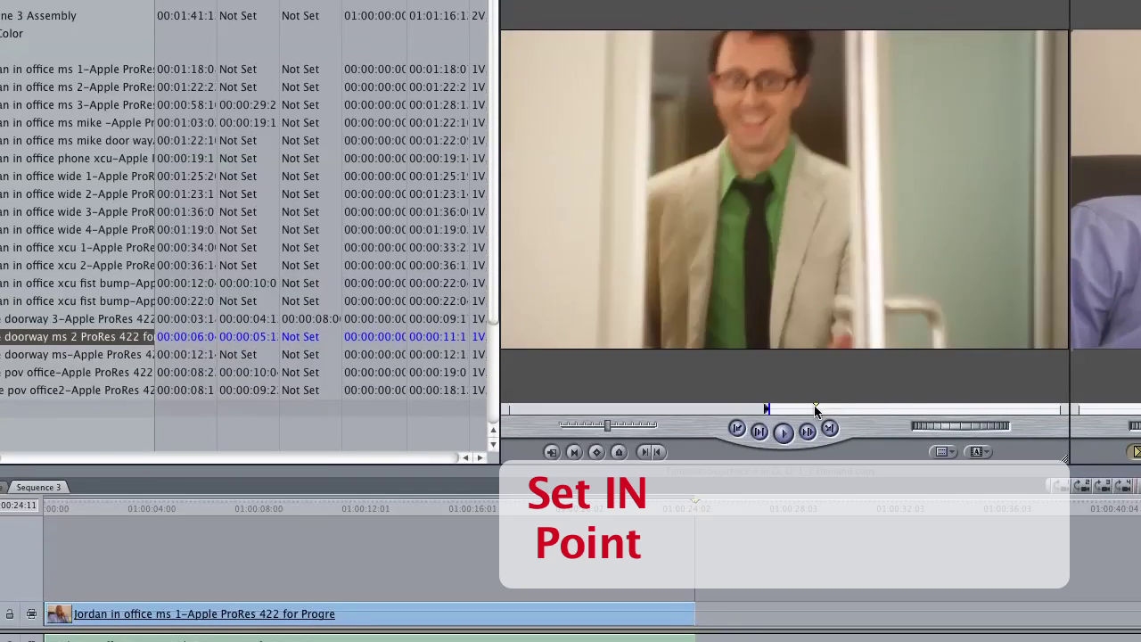
key(o)
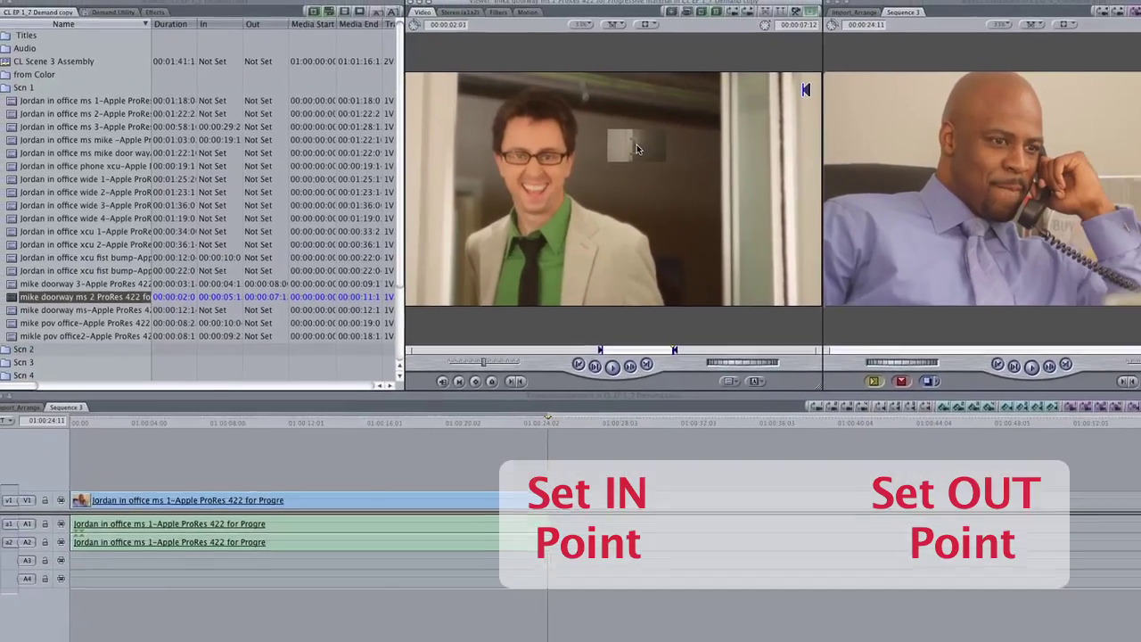
- Insert the marked shot into Sequence 3, then select and delete every timeline clip
drag(695, 143, 1140, 64)
drag(1013, 86, 1024, 85)
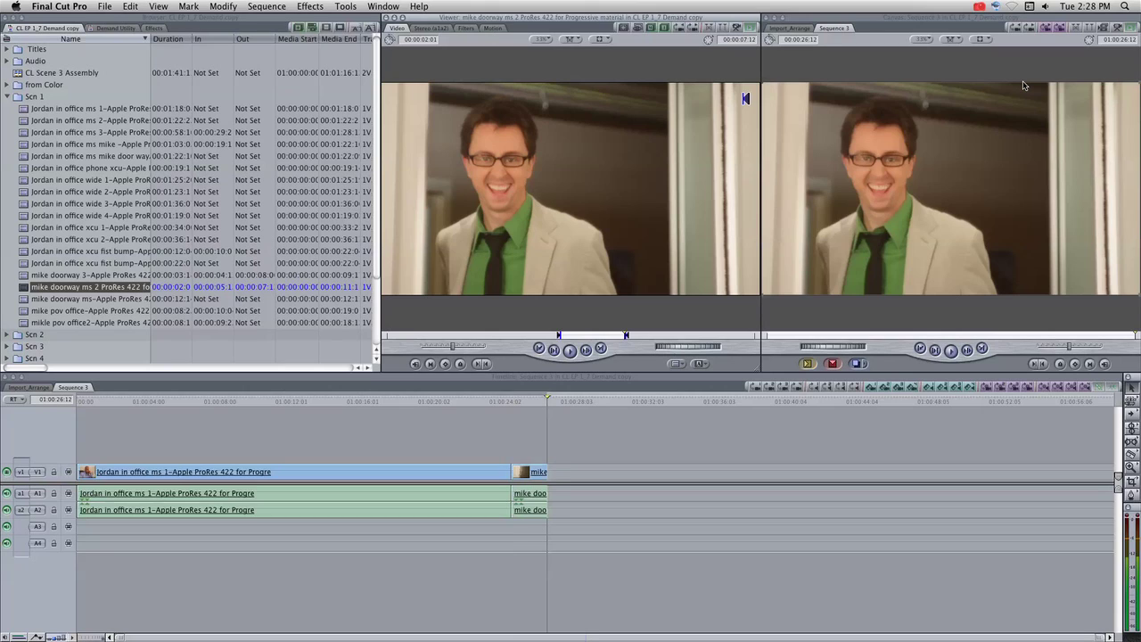
key(super+a)
key(Delete)
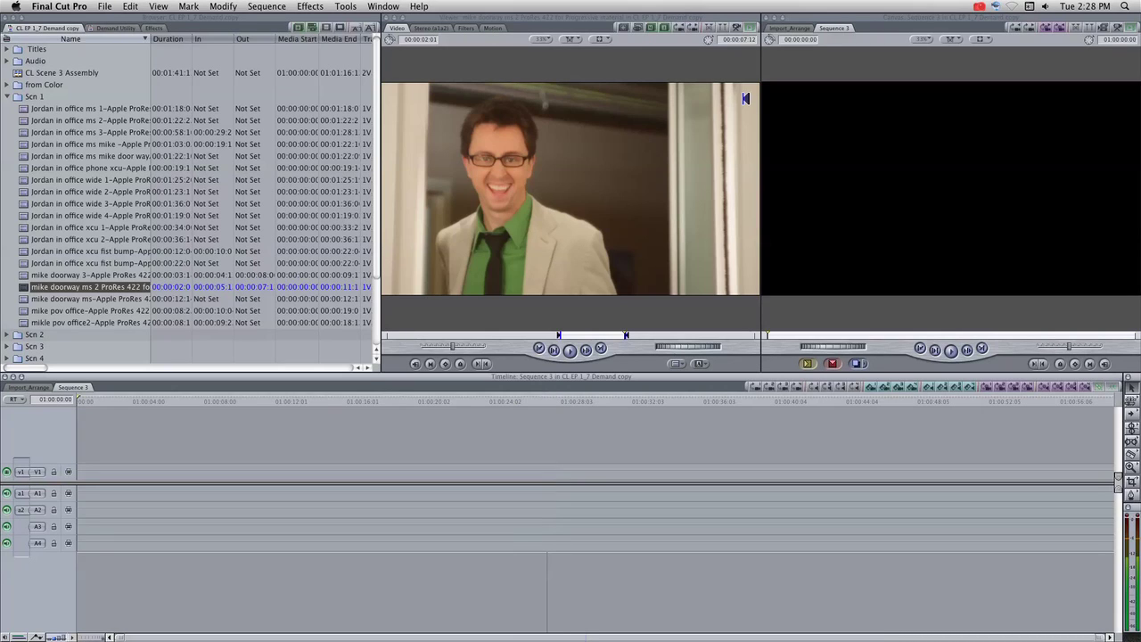
- Collapse Scn 1, expand Scn 3, and open its Scene 3 selects bin
click(9, 97)
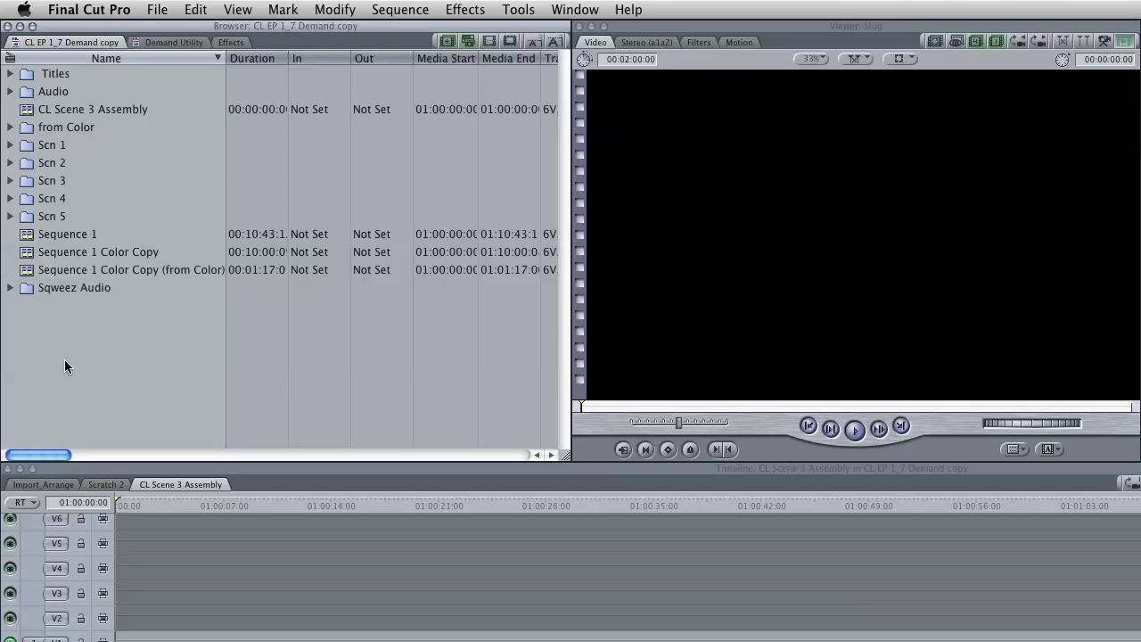
click(11, 182)
click(10, 182)
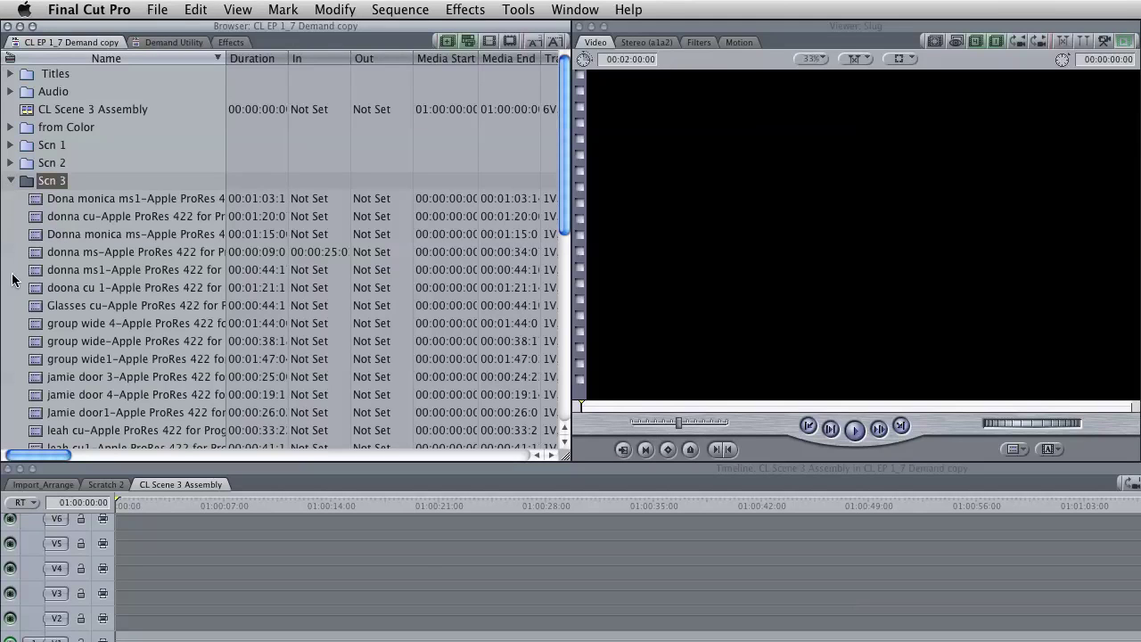
scroll(13, 267, down, 3)
scroll(12, 279, down, 10)
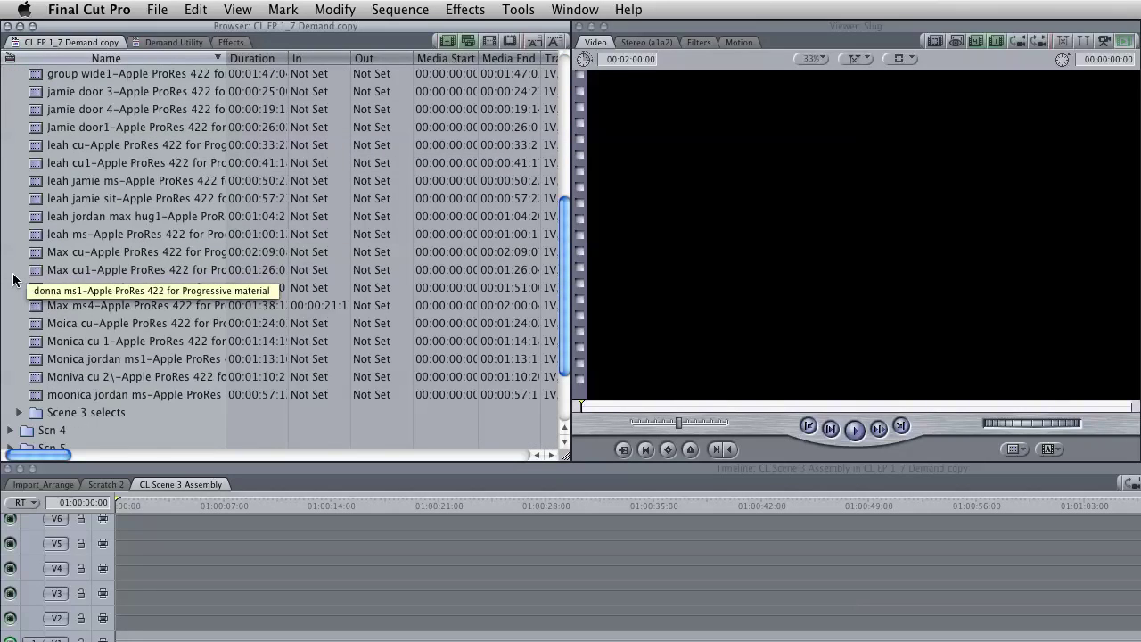
click(36, 332)
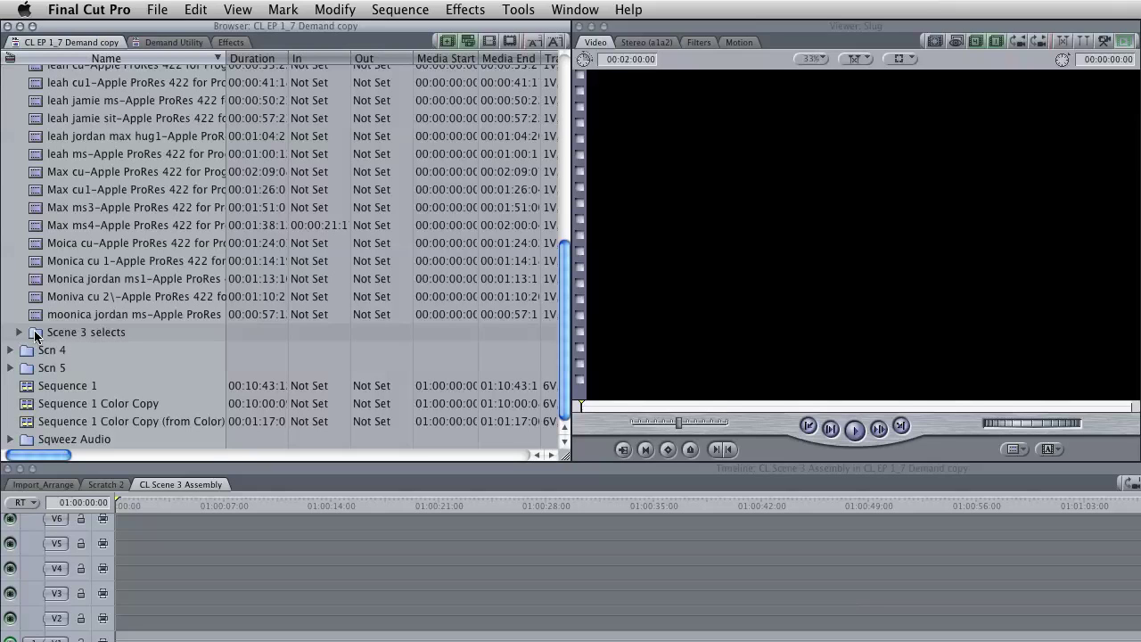
double_click(36, 333)
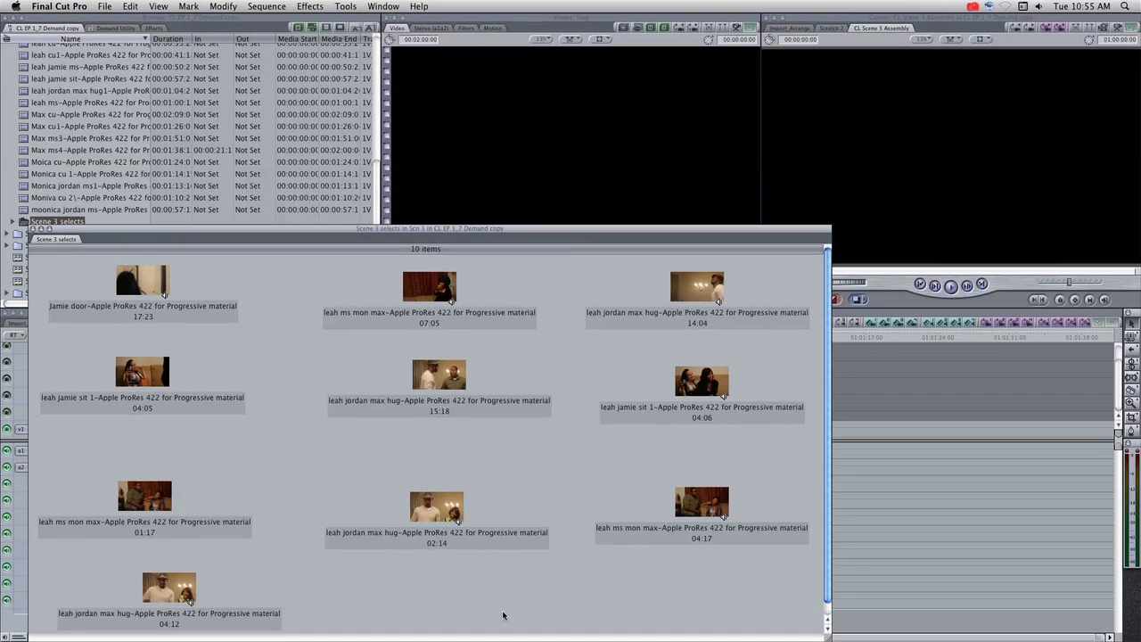
- Drop all ten Scene 3 selects clips into CL Scene 3 Assembly, then close the bin
key(super+a)
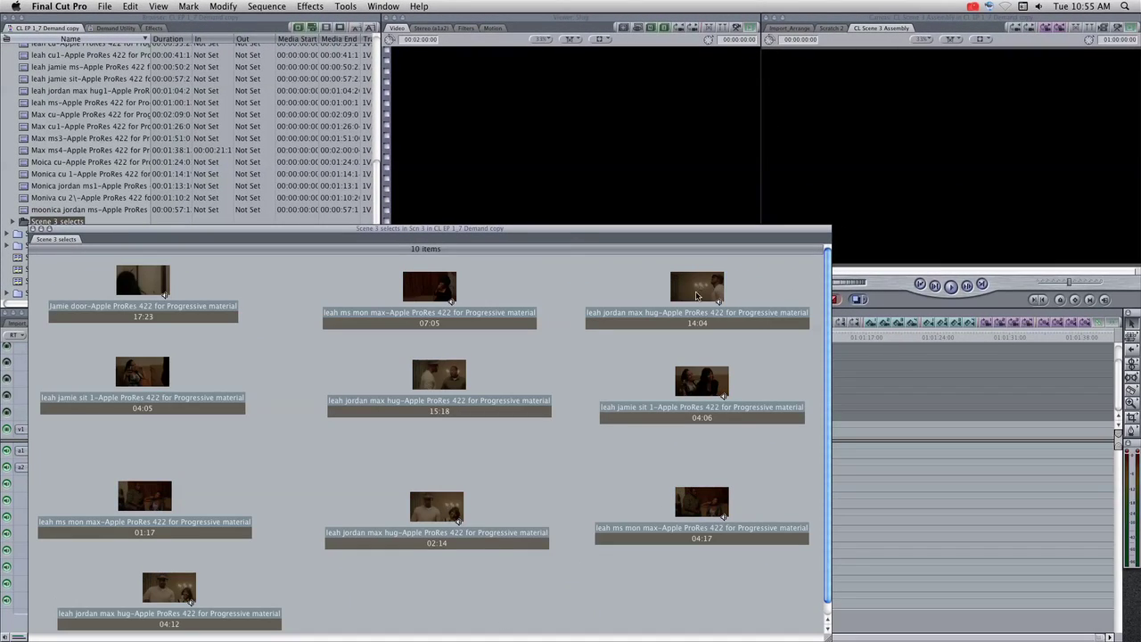
drag(697, 287, 673, 294)
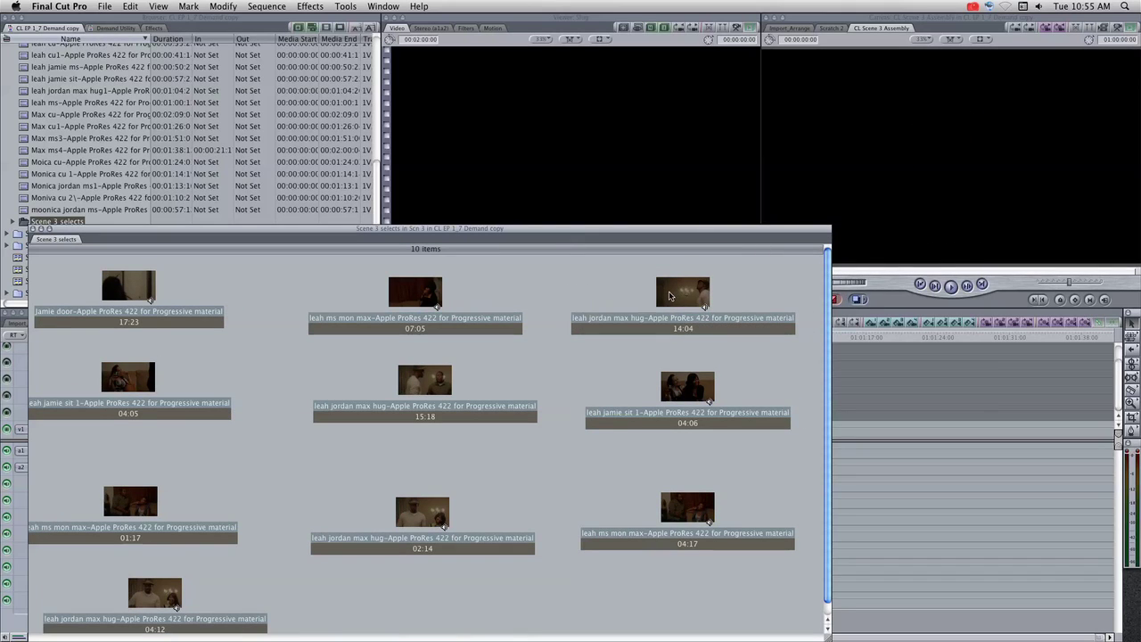
click(610, 306)
click(32, 229)
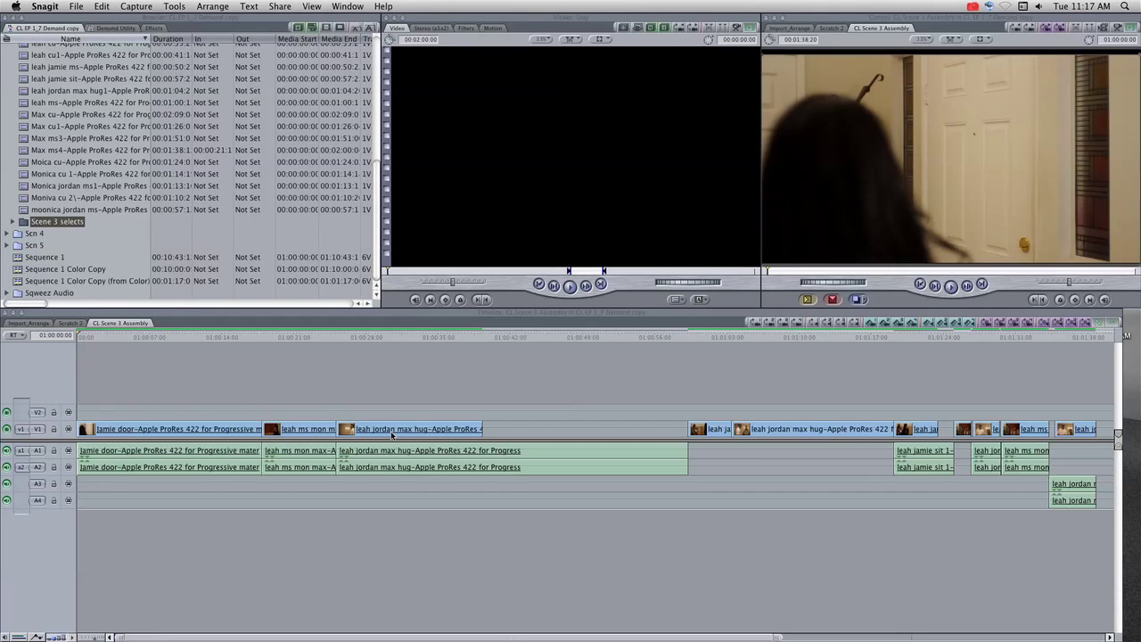
- Shift the clips after the first gaps left to remove the empty space
click(699, 417)
drag(671, 421, 603, 431)
click(737, 431)
key(Delete)
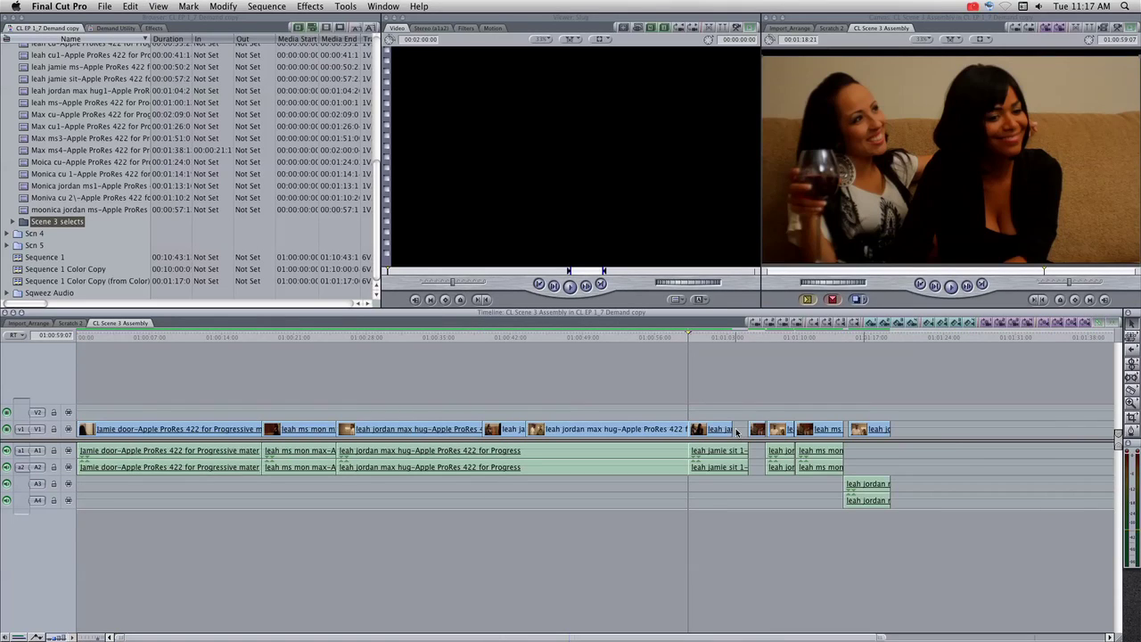
drag(756, 427, 738, 430)
- Close the remaining gaps by sliding the leah jordan max hug and leah ms mon max clips left
key(super+equal)
key(super+equal)
click(396, 429)
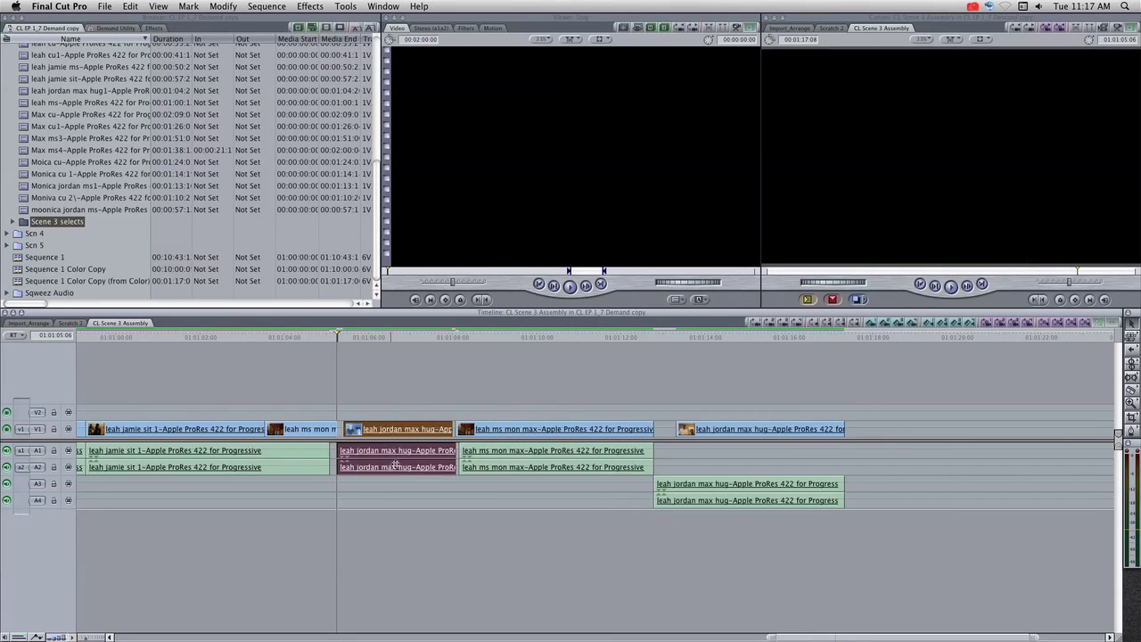
drag(412, 435, 406, 435)
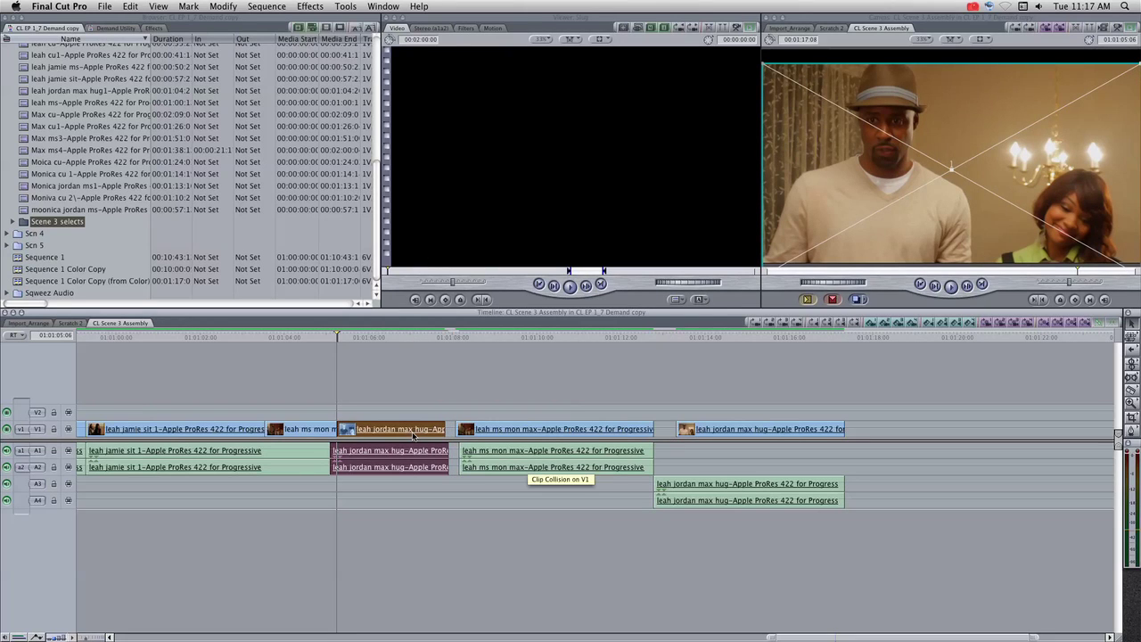
click(515, 429)
key(comma)
key(comma)
key(comma)
key(comma)
key(comma)
key(comma)
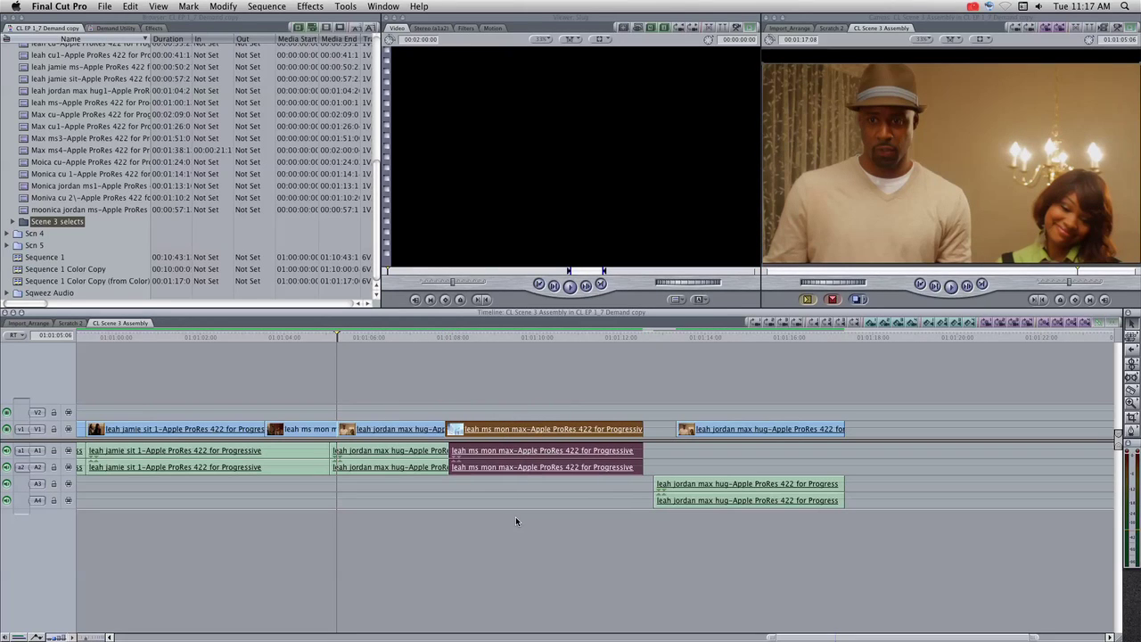
click(829, 428)
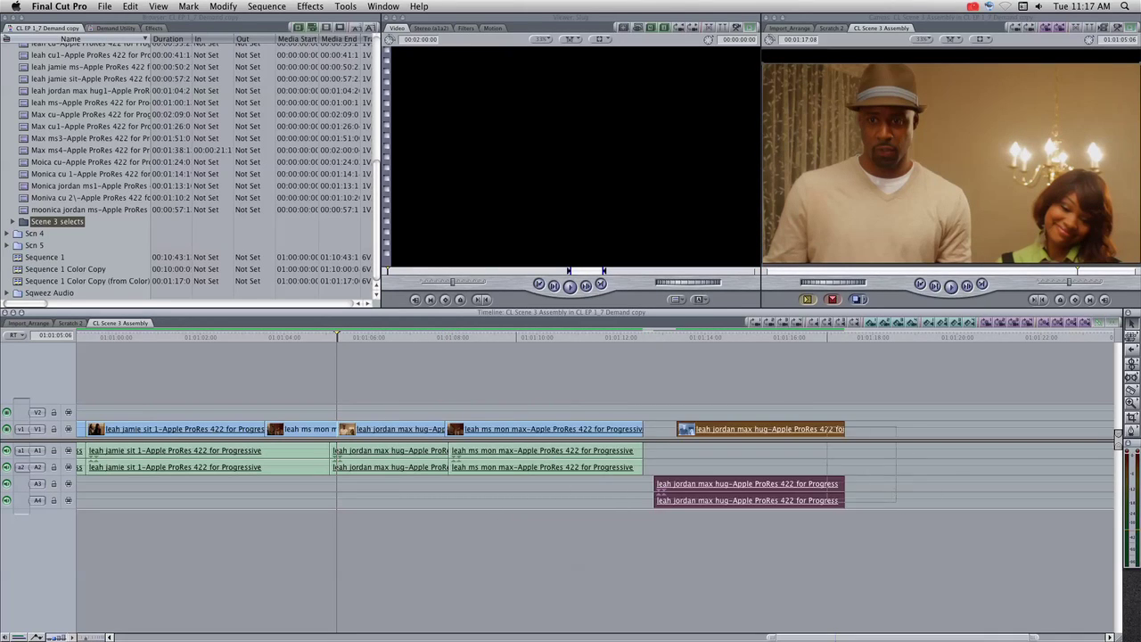
key(comma)
key(comma)
key(comma)
key(comma)
key(comma)
key(comma)
key(comma)
key(comma)
key(comma)
key(comma)
key(comma)
key(comma)
key(comma)
key(comma)
key(comma)
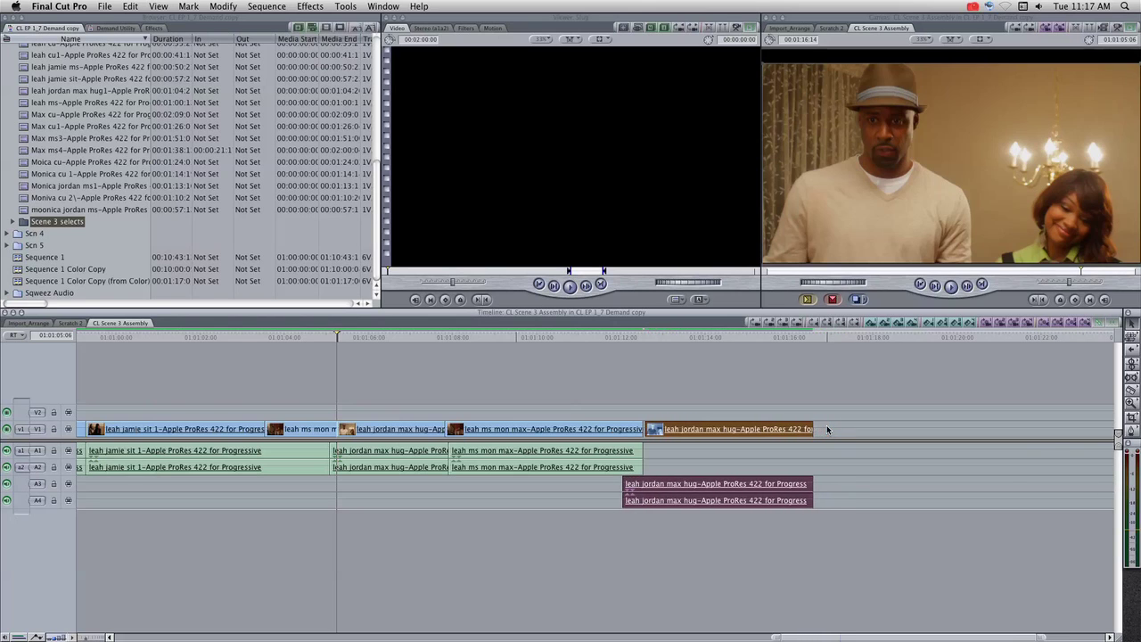
click(387, 522)
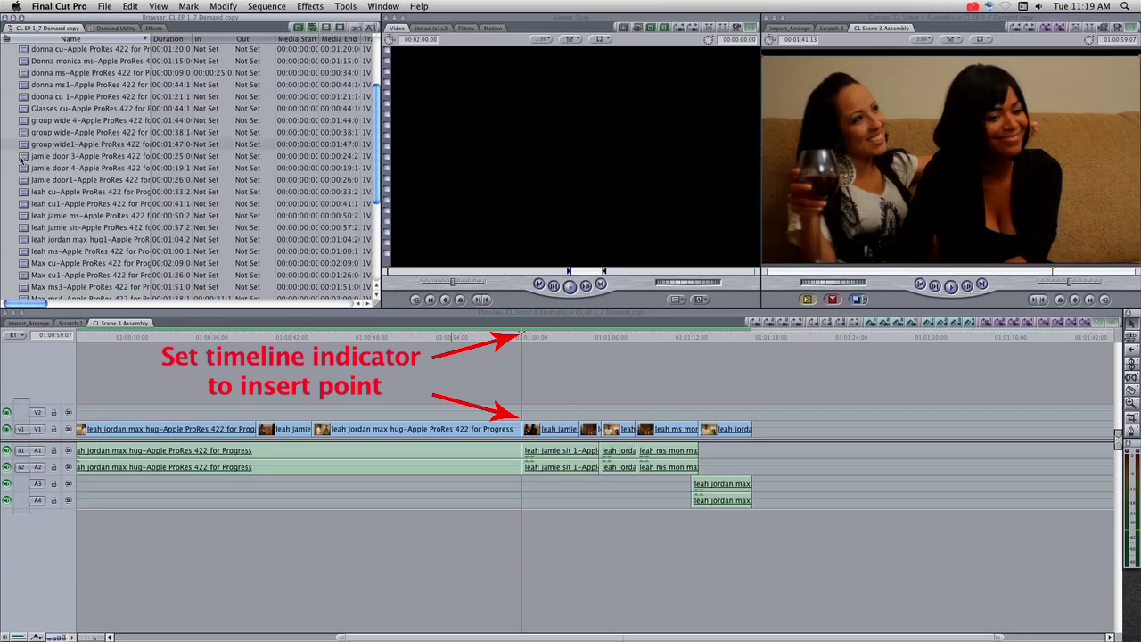
- Insert the jamie door 3 clip into CL Scene 3 Assembly at 01:00:59:07, shifting later clips right
mouse_move(25, 157)
mouse_down()
mouse_move(505, 147)
mouse_move(898, 82)
mouse_move(1047, 86)
mouse_up()
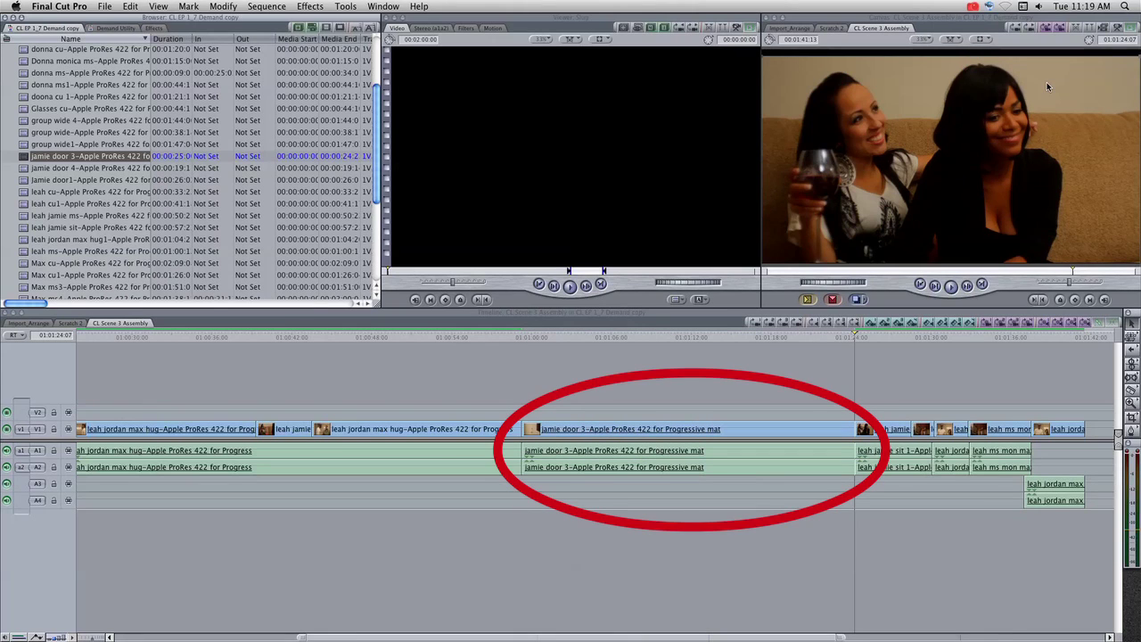